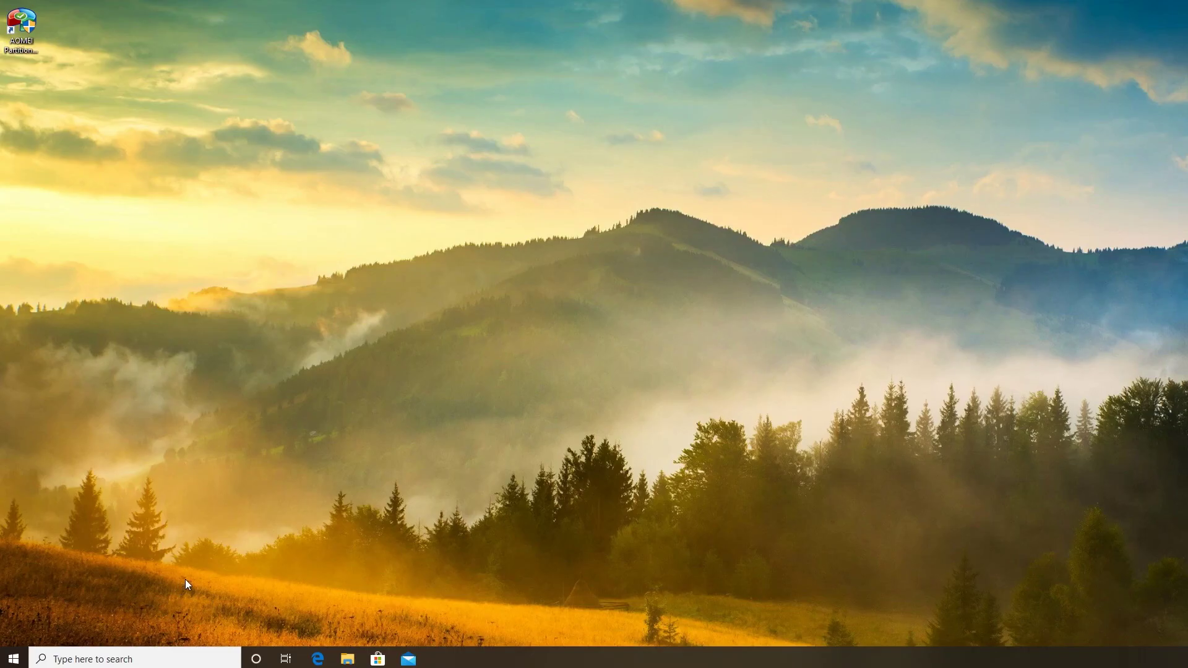
# Launch Optimize Drives with dfrgui, then analyze and optimize local disk (E:).
pyautogui.press('super+r')
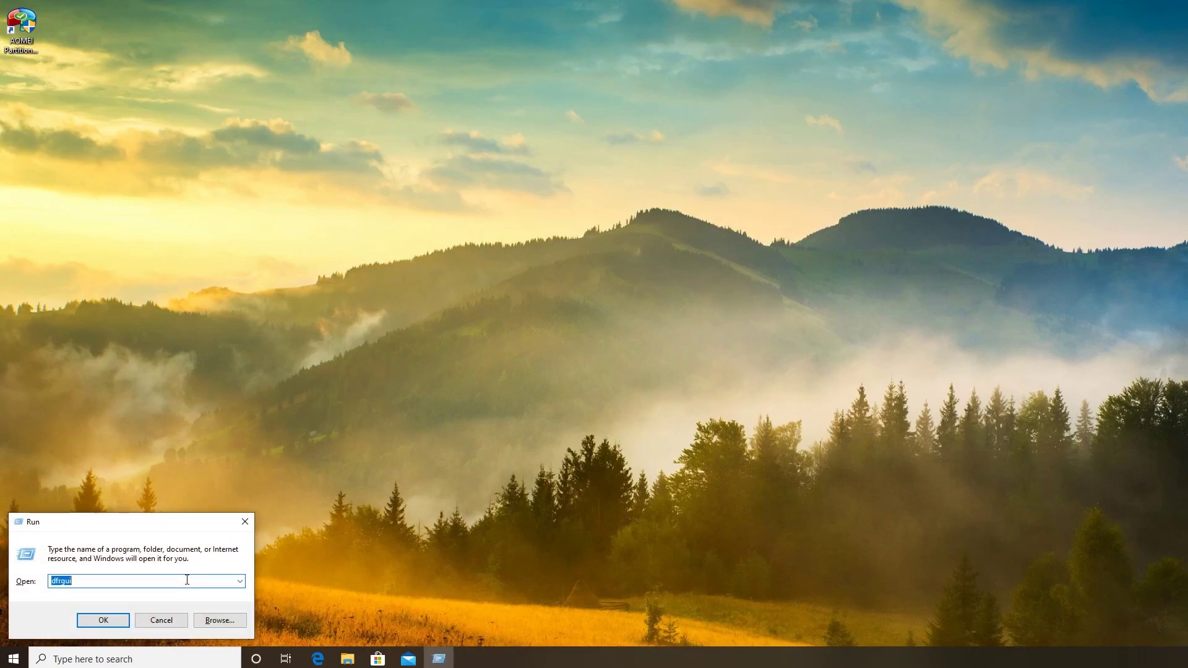
pyautogui.click(79, 582)
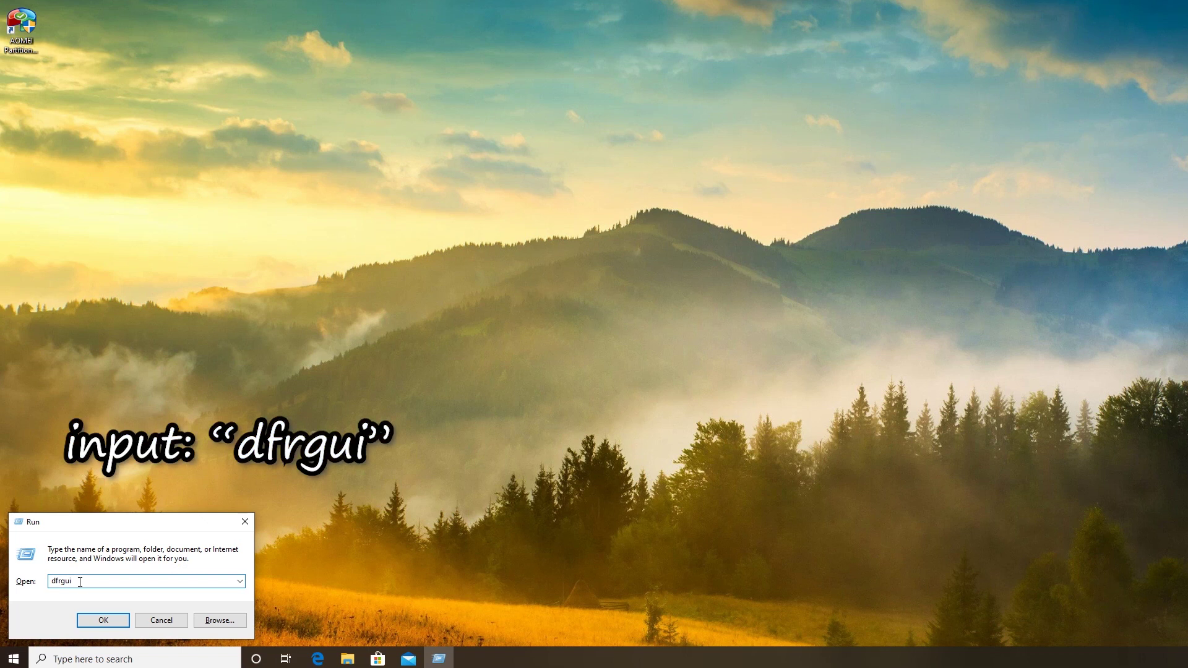
pyautogui.press('Return')
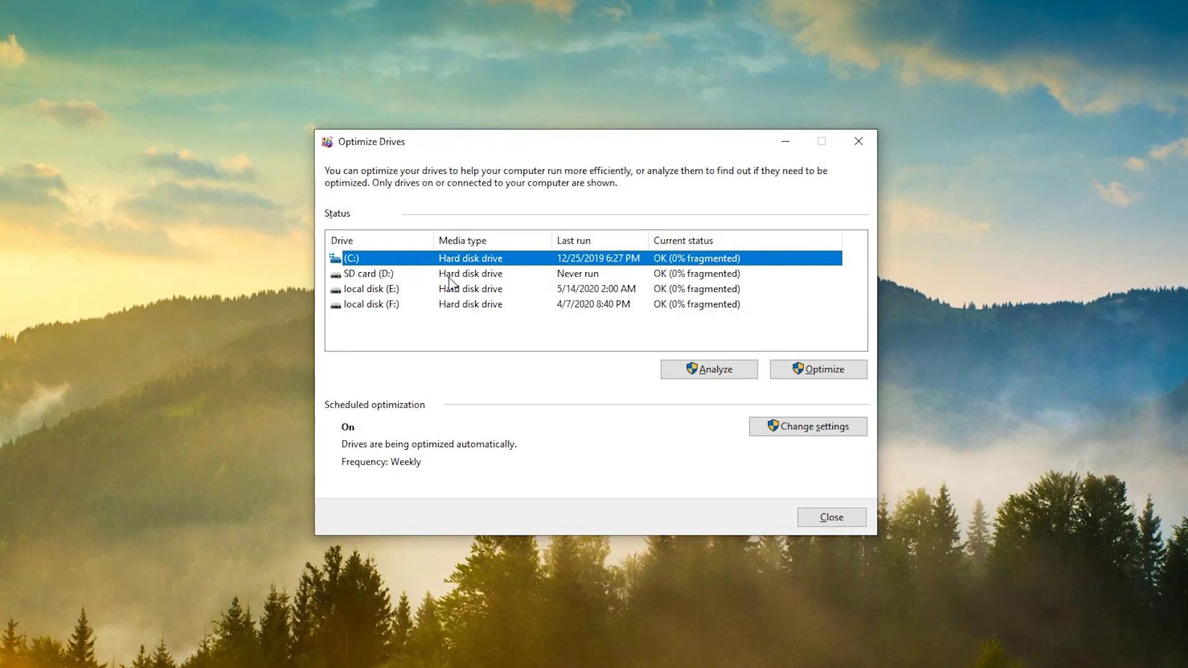
pyautogui.click(369, 291)
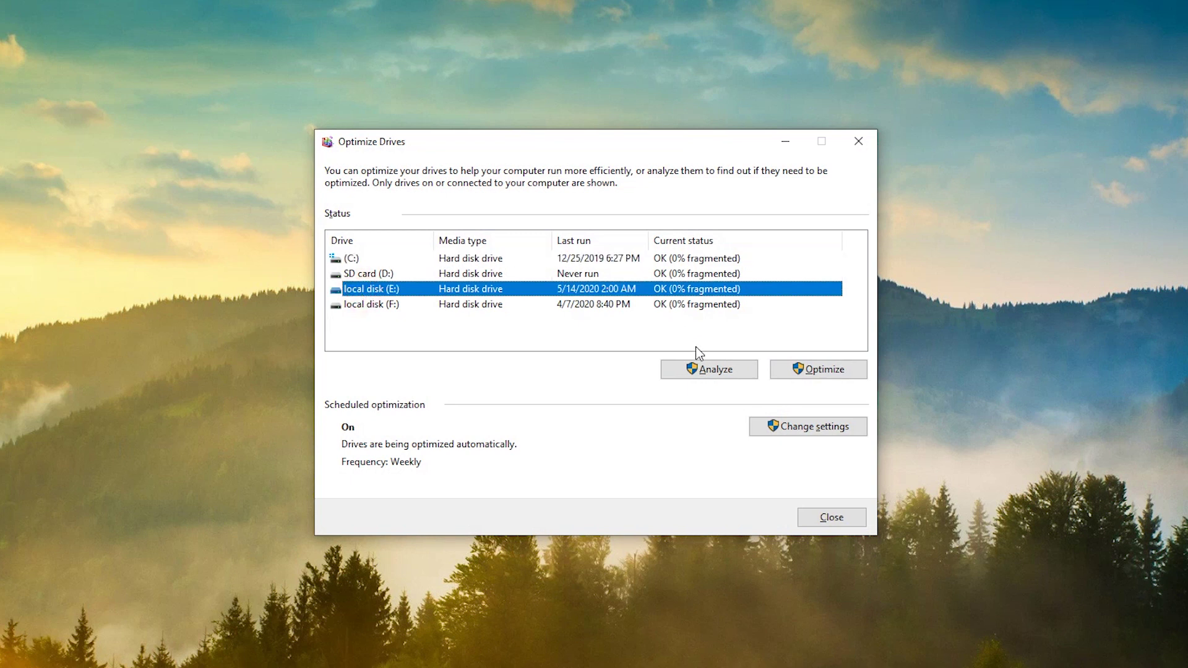
pyautogui.click(730, 370)
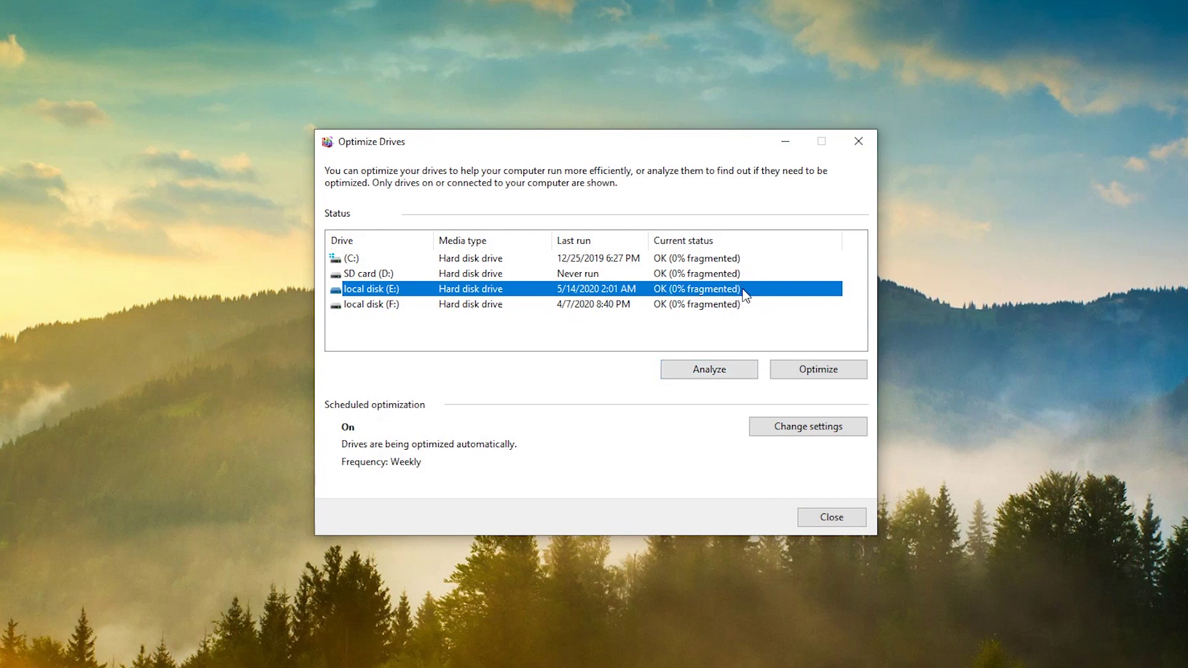
pyautogui.click(848, 372)
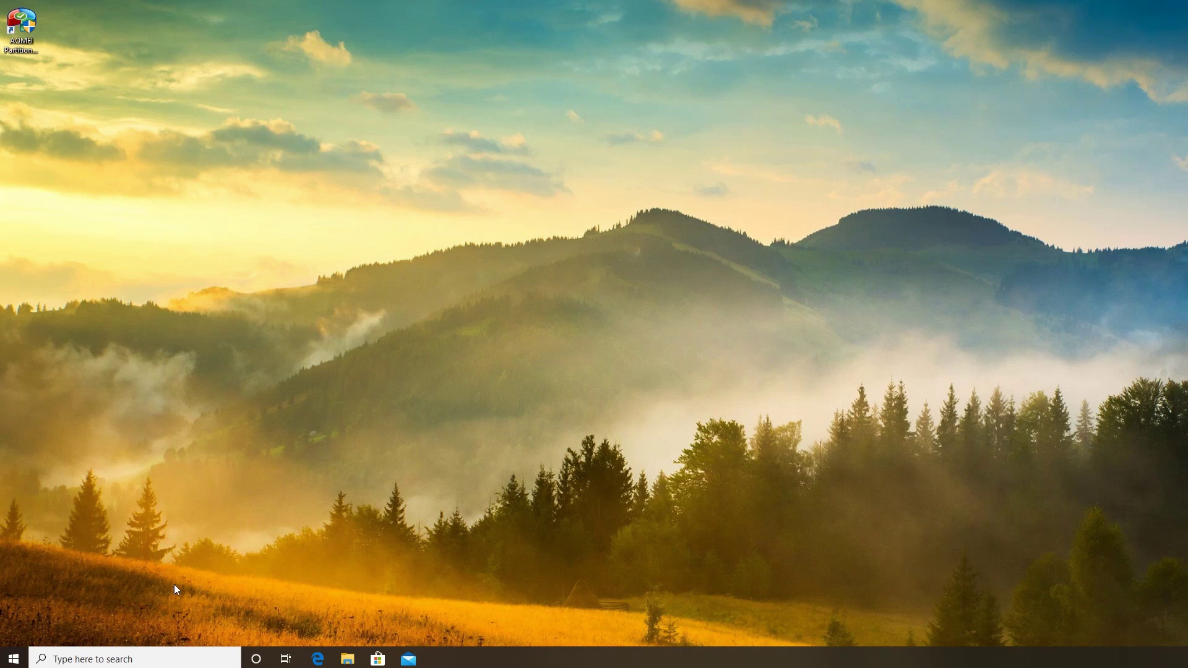
# Open Control Panel's Programs and Features and show Microsoft OneDrive's uninstall option.
pyautogui.press('super+r')
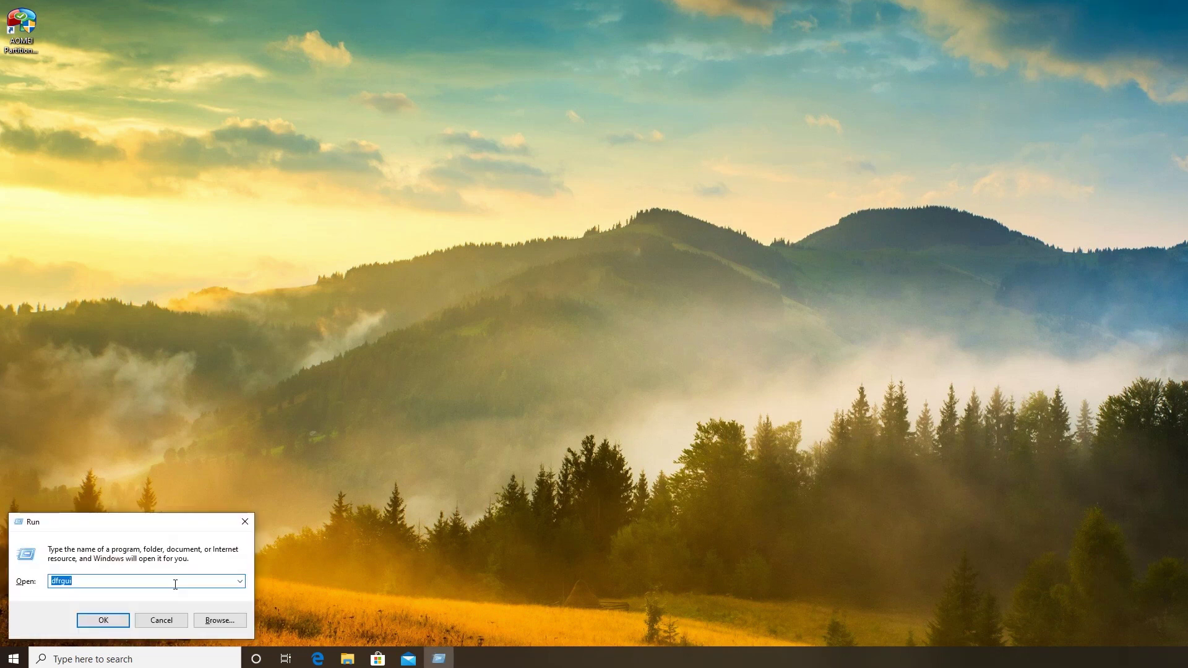
pyautogui.write('cont')
pyautogui.write('rol panel')
pyautogui.press('Return')
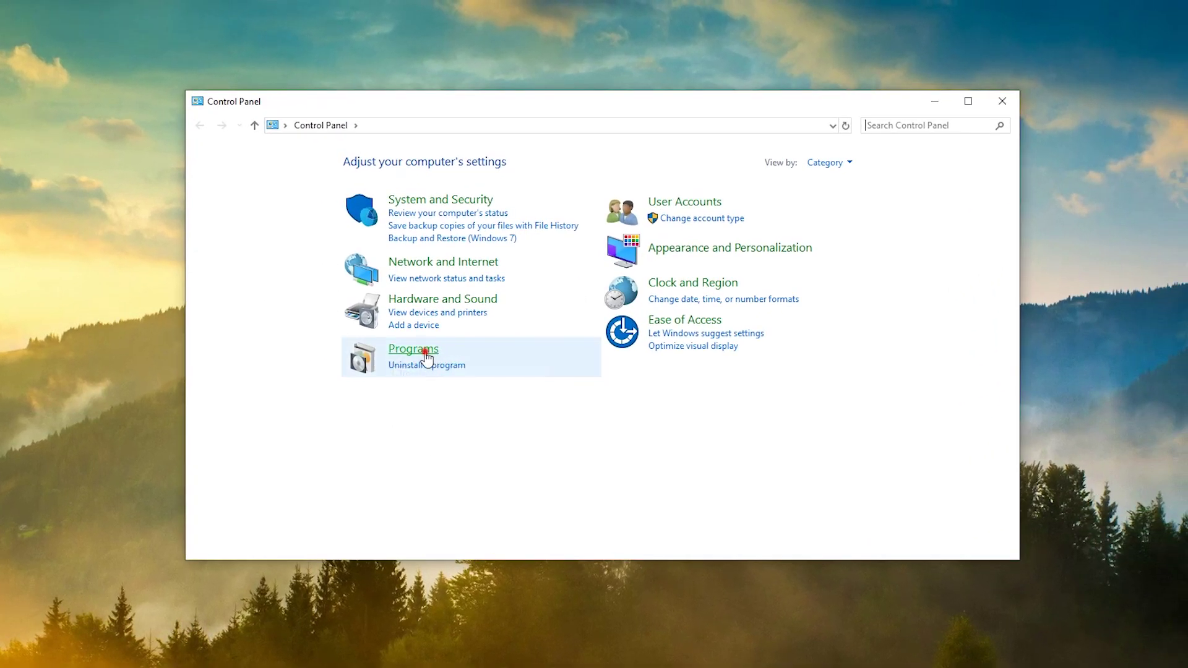
pyautogui.click(426, 351)
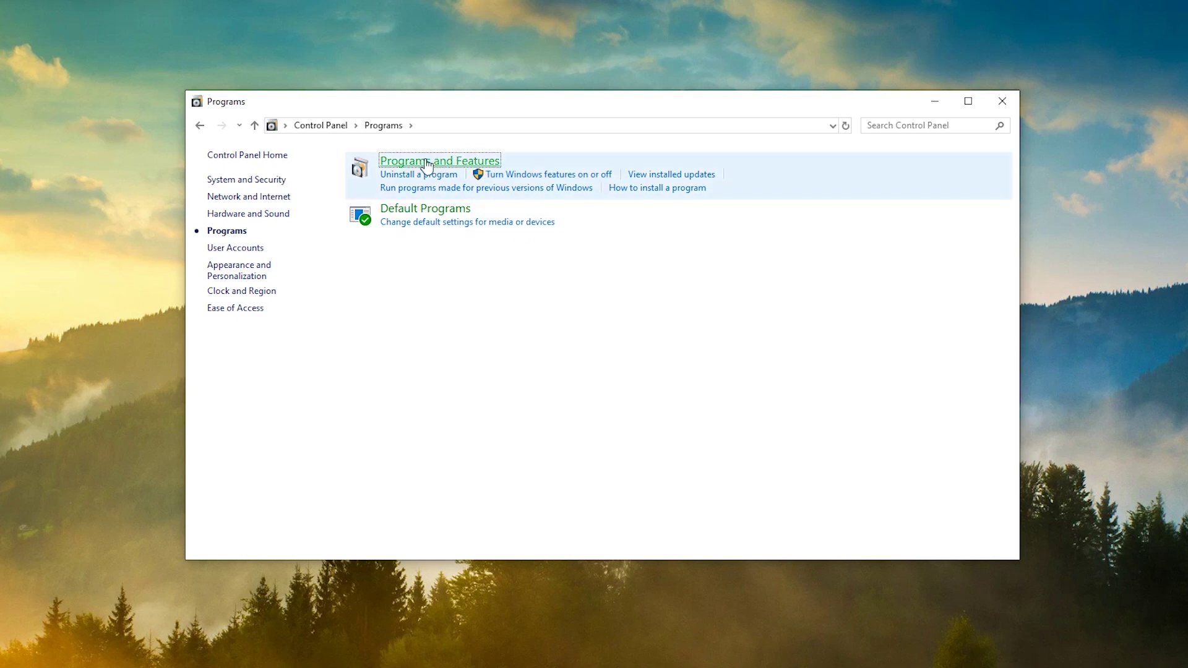
pyautogui.click(455, 162)
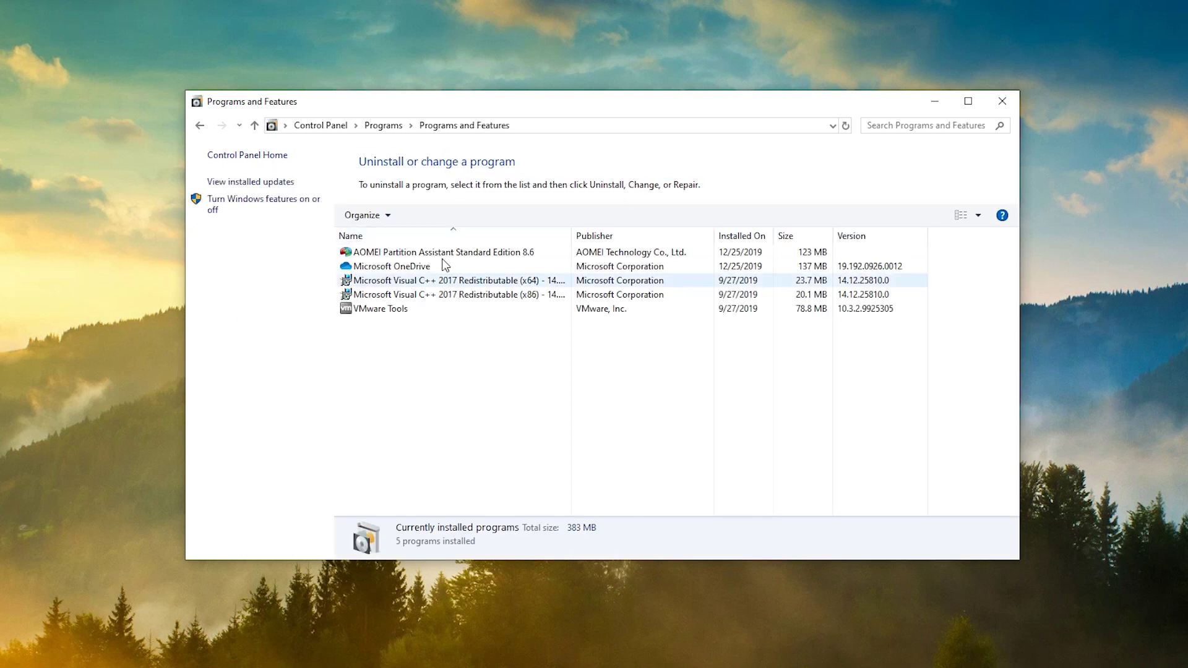
pyautogui.click(409, 269)
pyautogui.rightClick(408, 270)
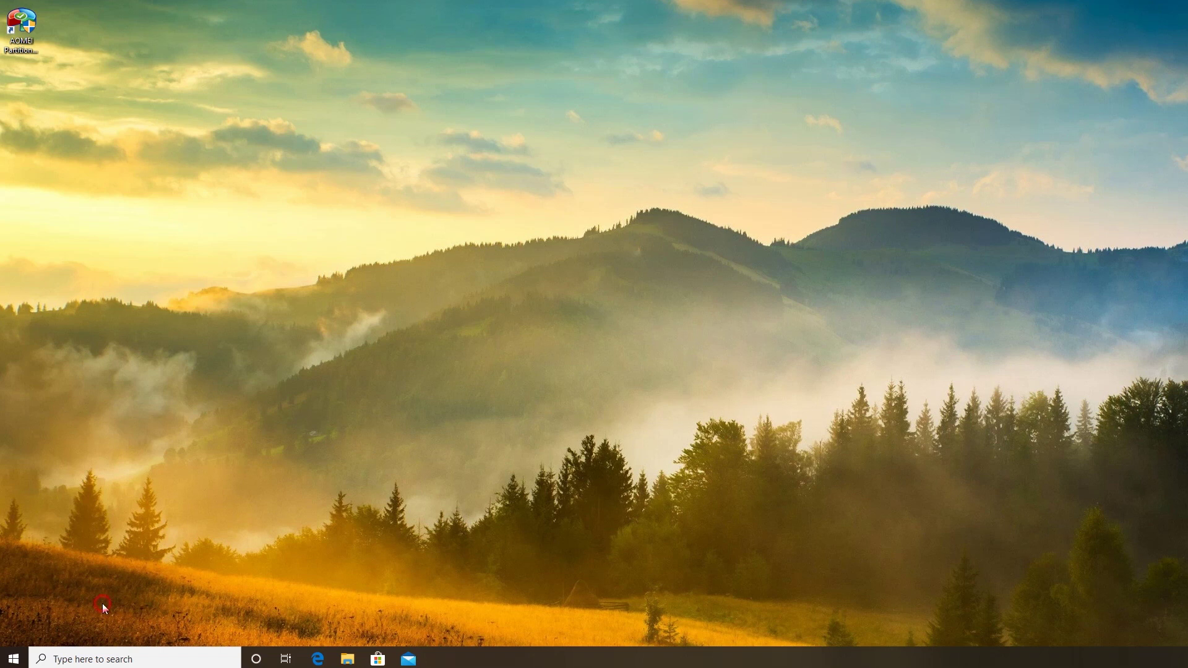
# Launch Device Manager, expand Disk drives, and show options for the first VMware SCSI disk.
pyautogui.press('super+r')
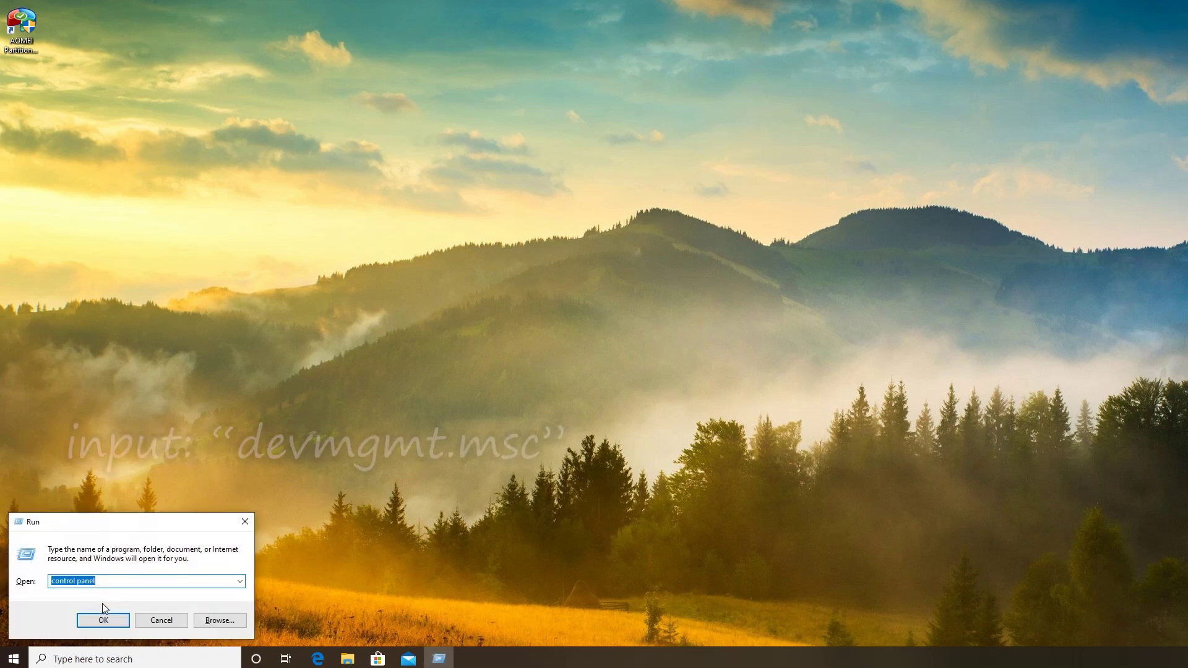
pyautogui.write('de')
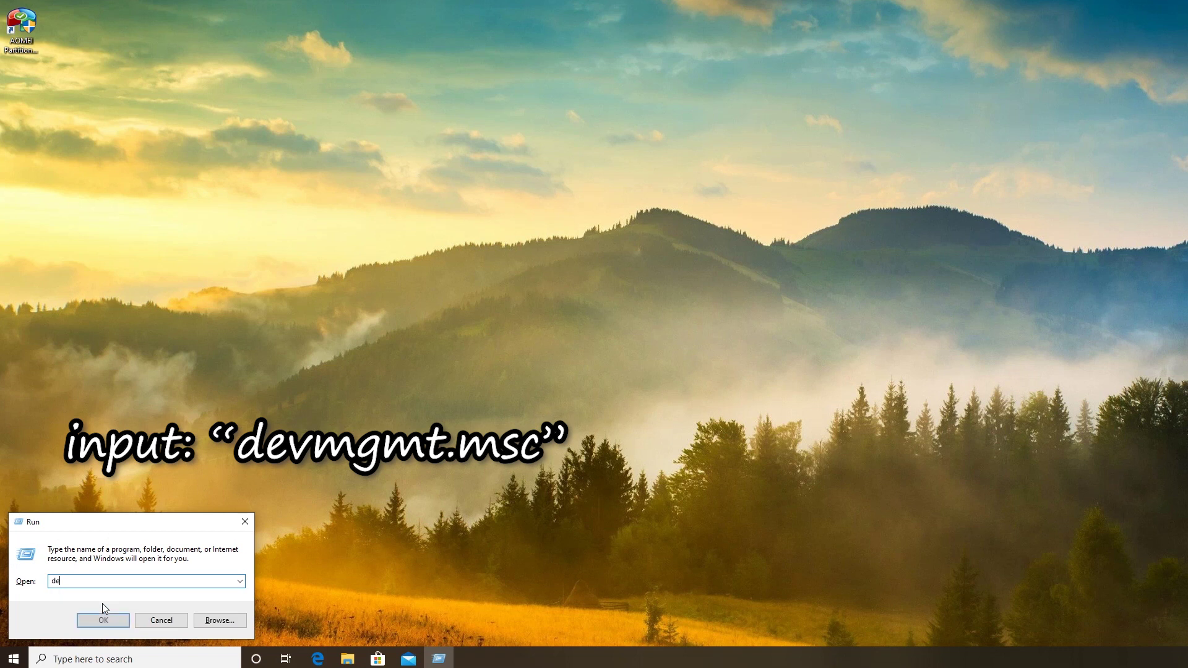
pyautogui.write('vmg')
pyautogui.write('mt.msc')
pyautogui.press('Return')
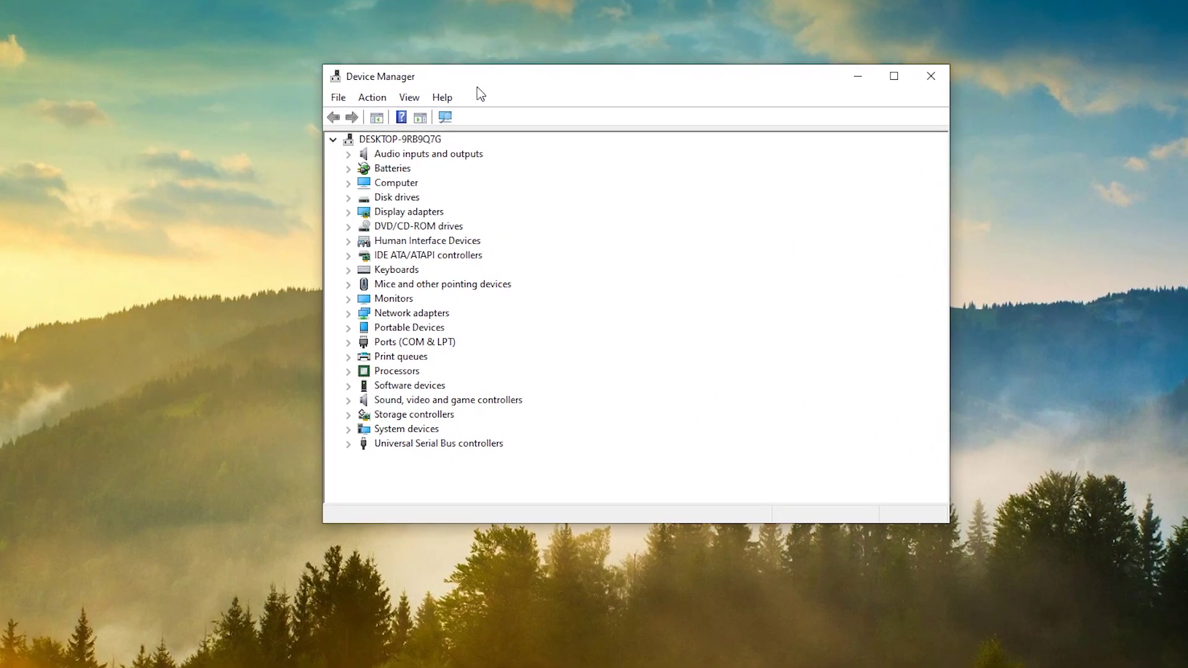
pyautogui.click(349, 198)
pyautogui.click(393, 198)
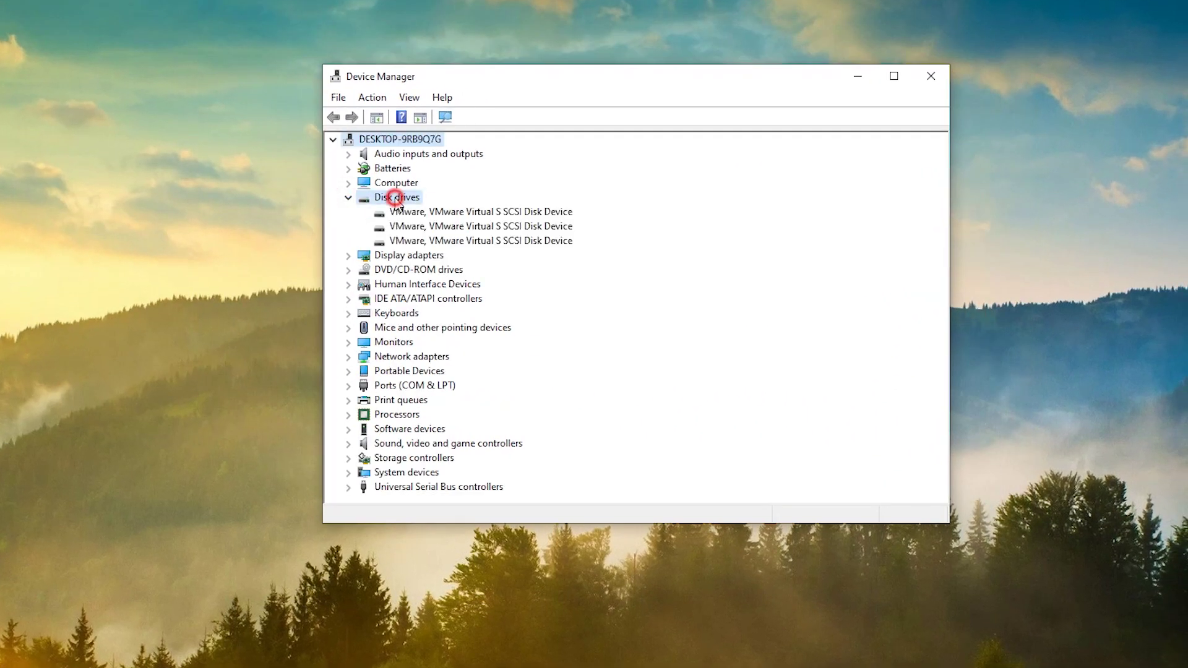
pyautogui.click(456, 216)
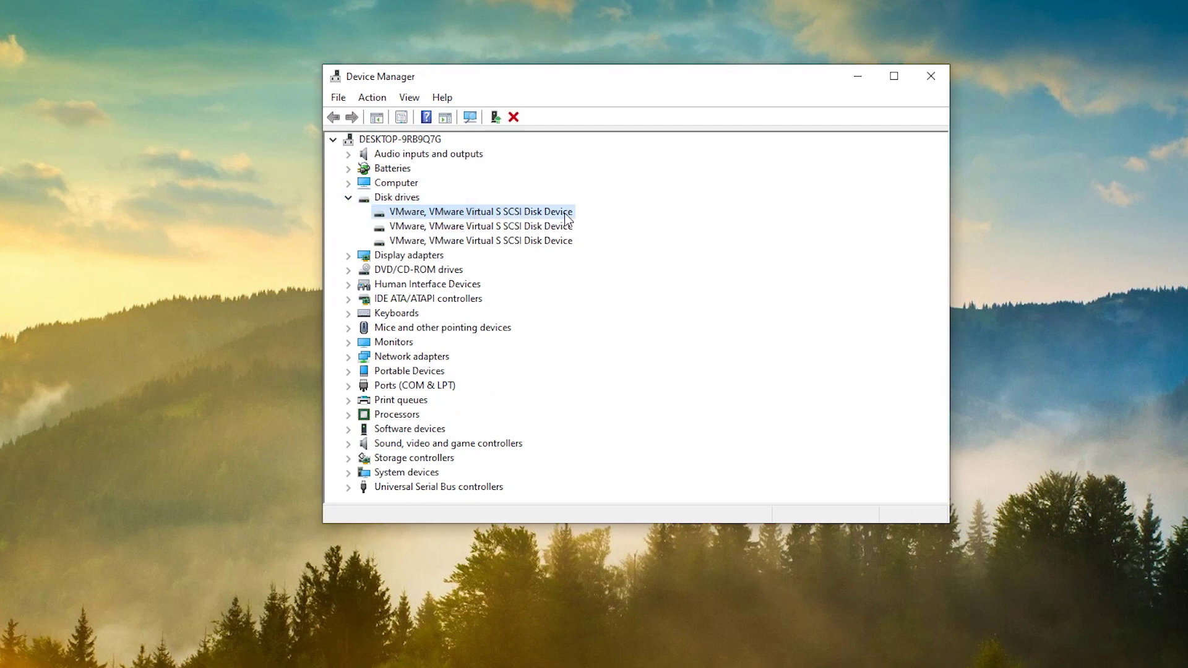
pyautogui.rightClick(545, 212)
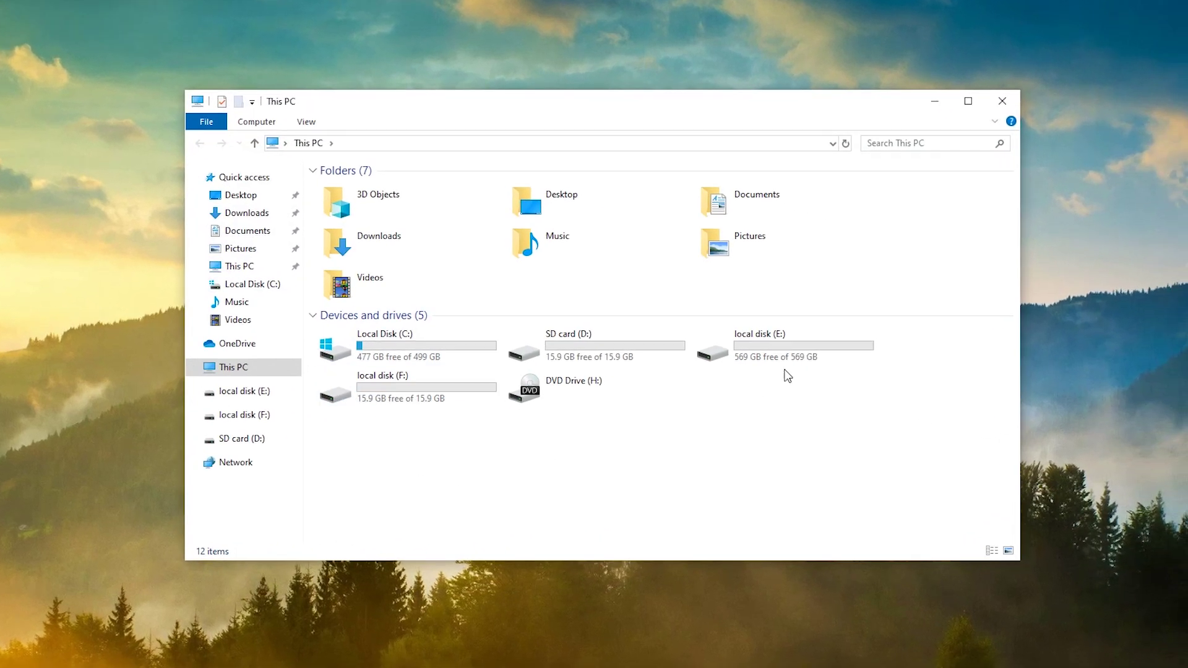
# Run Error checking from local disk (E:) Properties Tools; no scan is needed.
pyautogui.click(808, 354)
pyautogui.rightClick(810, 356)
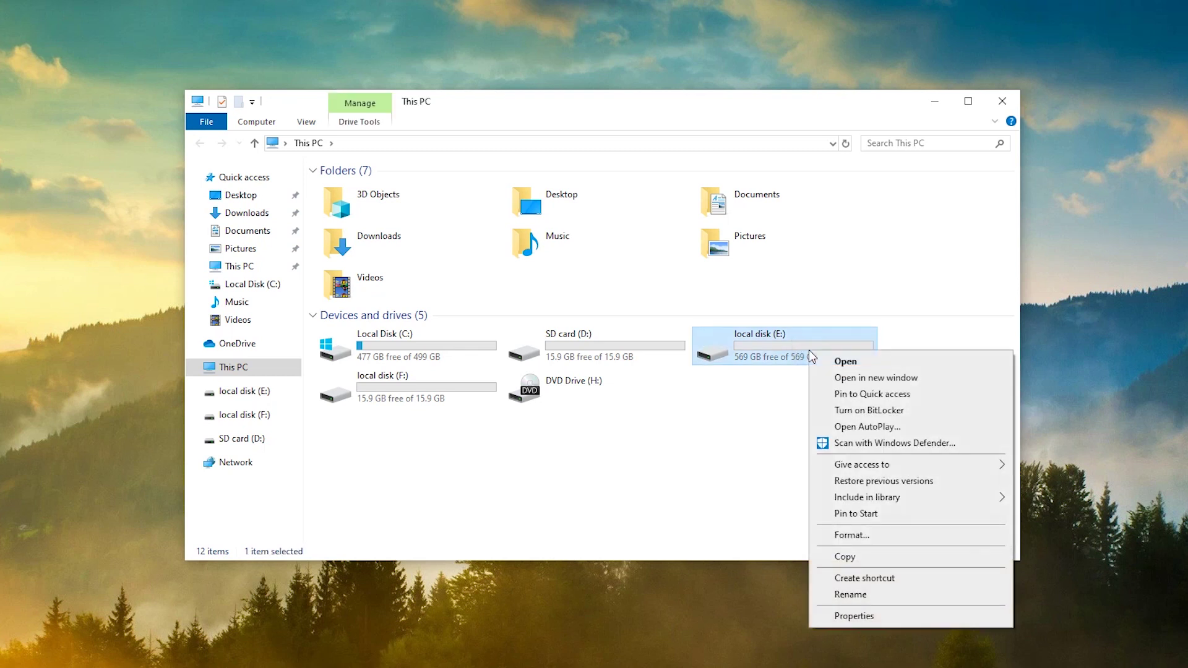
pyautogui.click(844, 617)
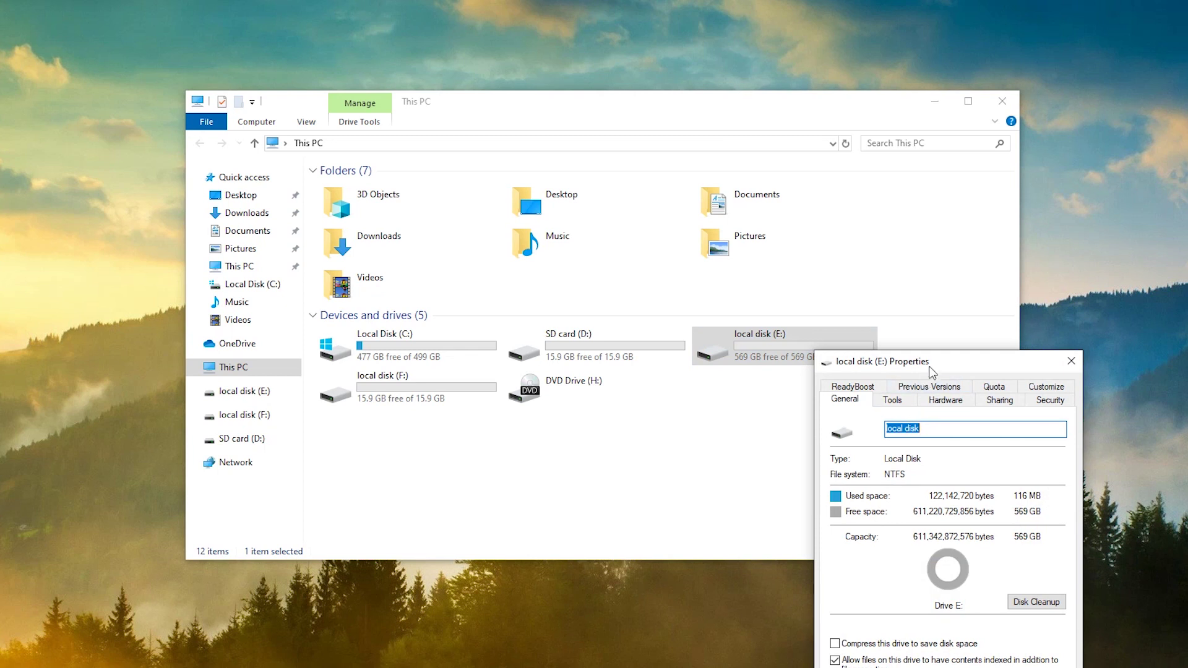
pyautogui.moveTo(935, 364)
pyautogui.mouseDown()
pyautogui.moveTo(879, 365)
pyautogui.moveTo(645, 287)
pyautogui.mouseUp()
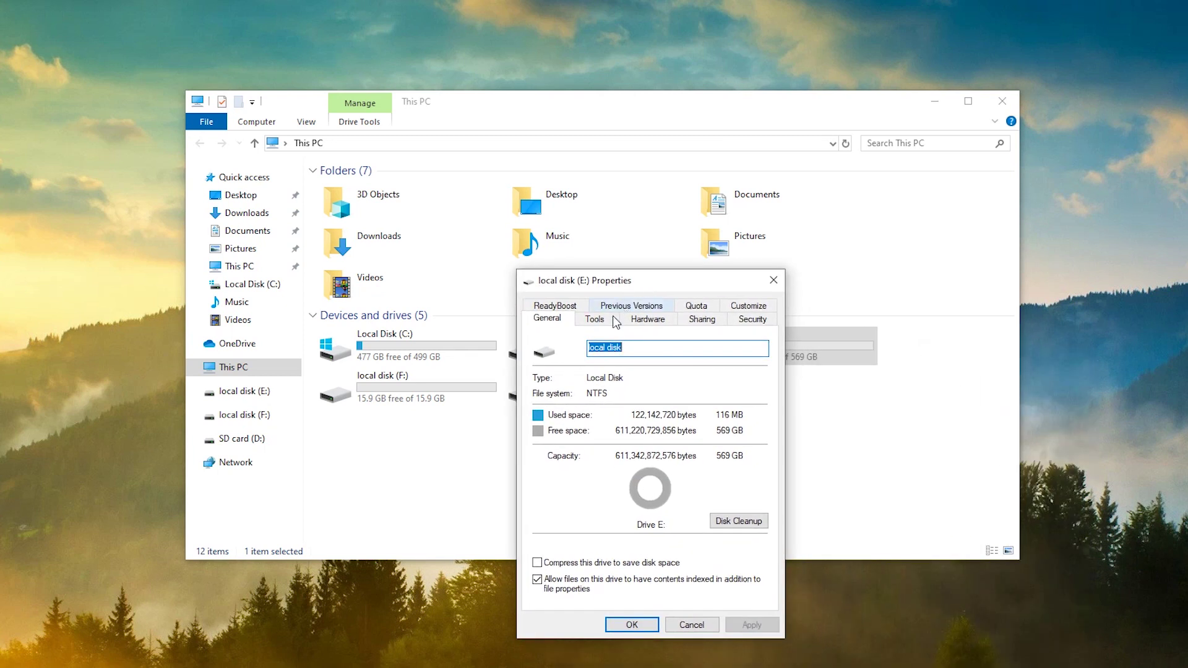
pyautogui.click(591, 321)
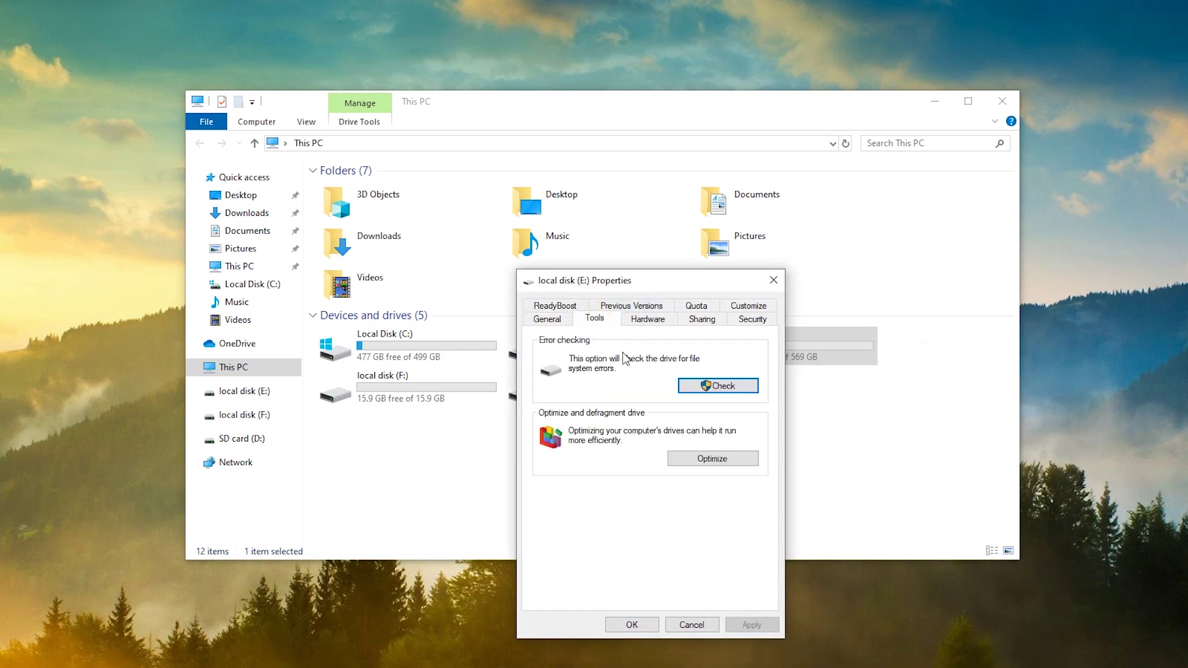
pyautogui.click(738, 392)
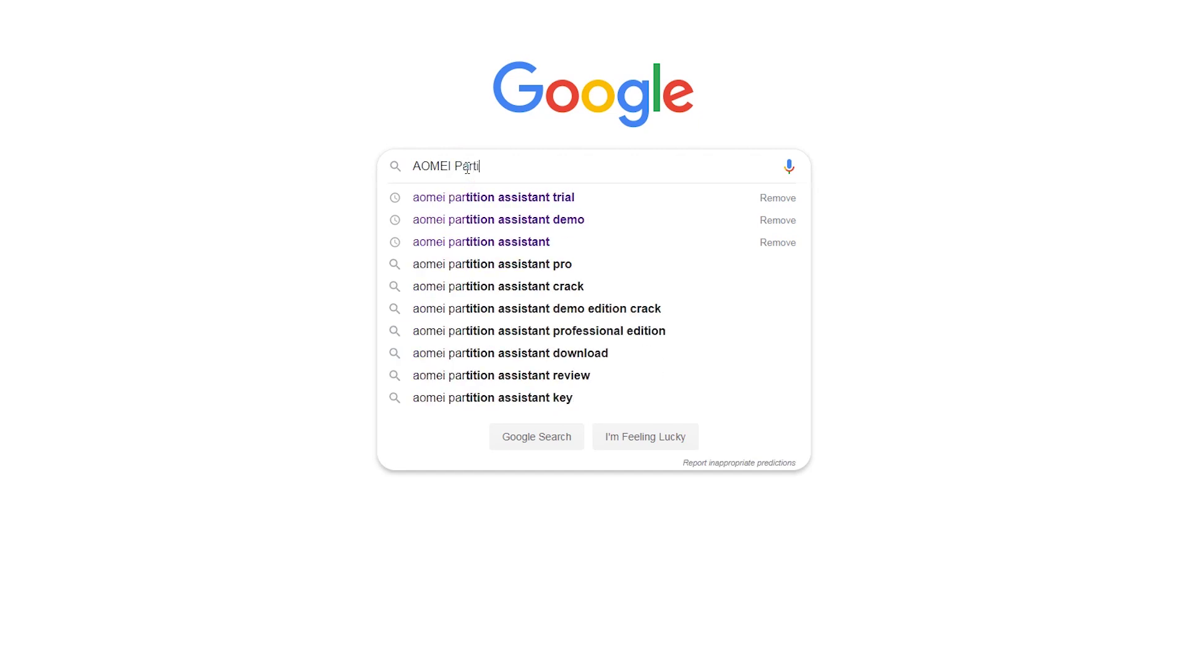
pyautogui.write('tion Assistan')
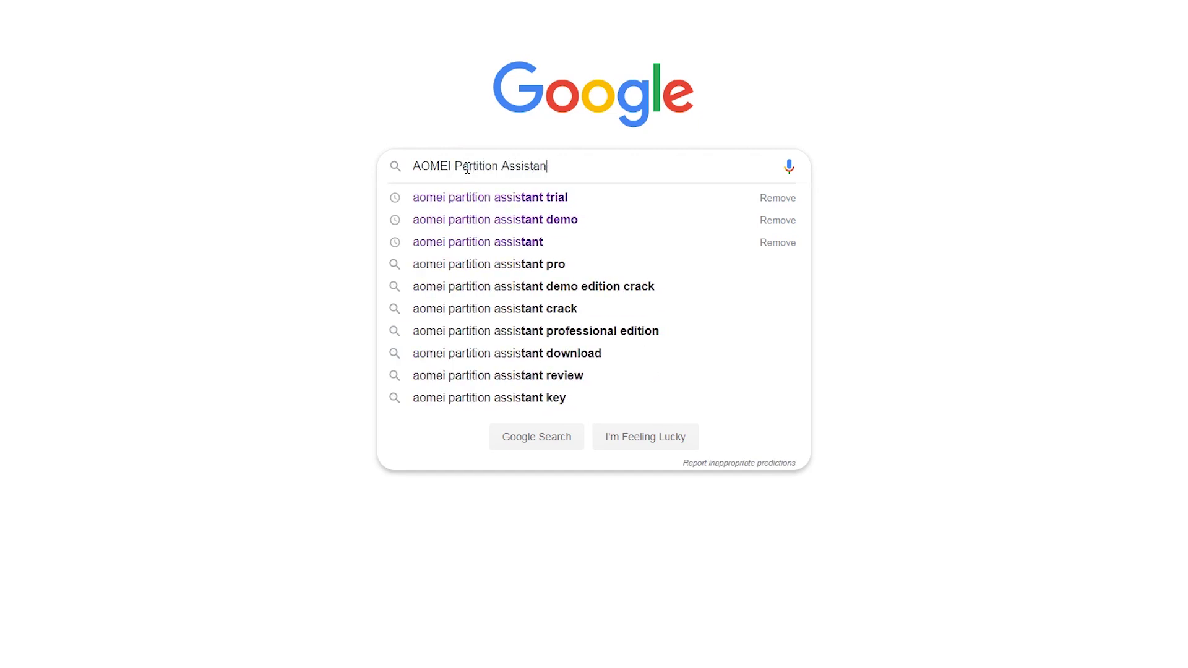
pyautogui.write('t Demo')
# Search Google for AOMEI Partition Assistant and open its official website result.
pyautogui.press('Return')
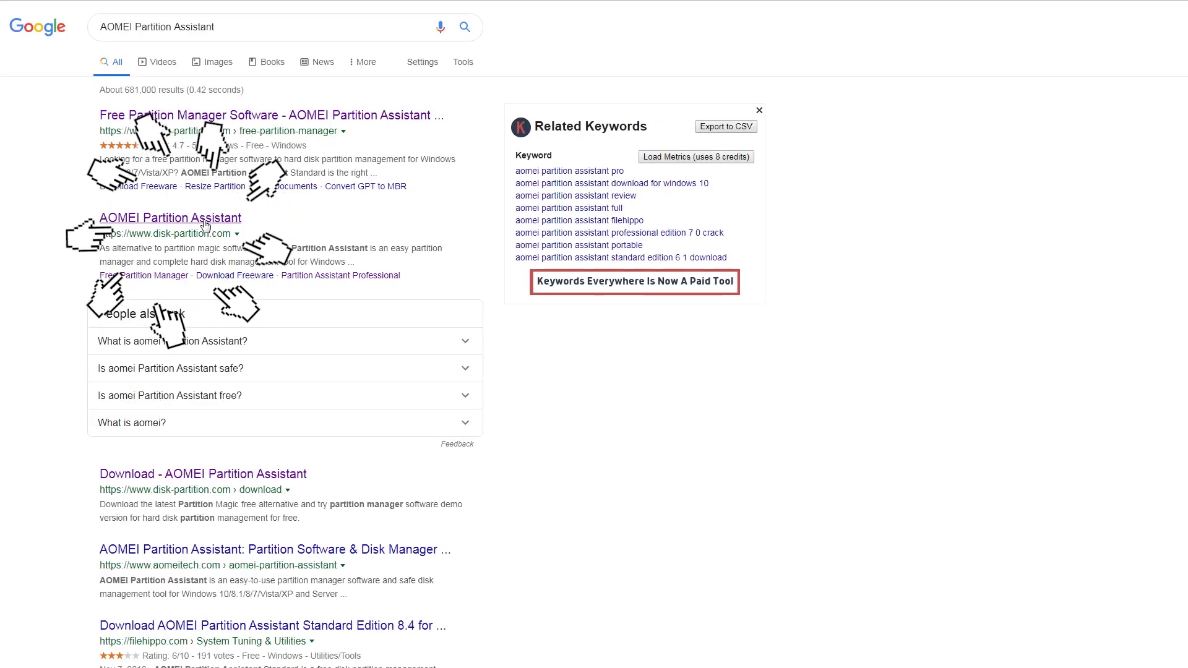
pyautogui.click(205, 223)
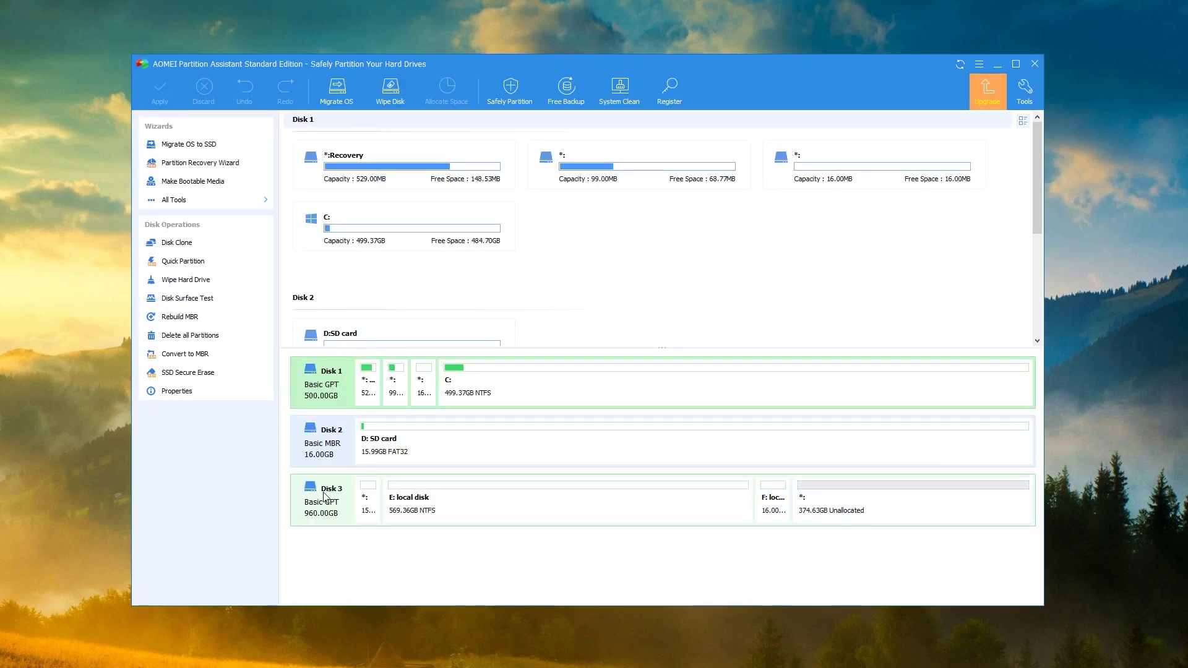
# Queue formatting partition E: as FAT32 with the default 64KB cluster size.
pyautogui.rightClick(494, 499)
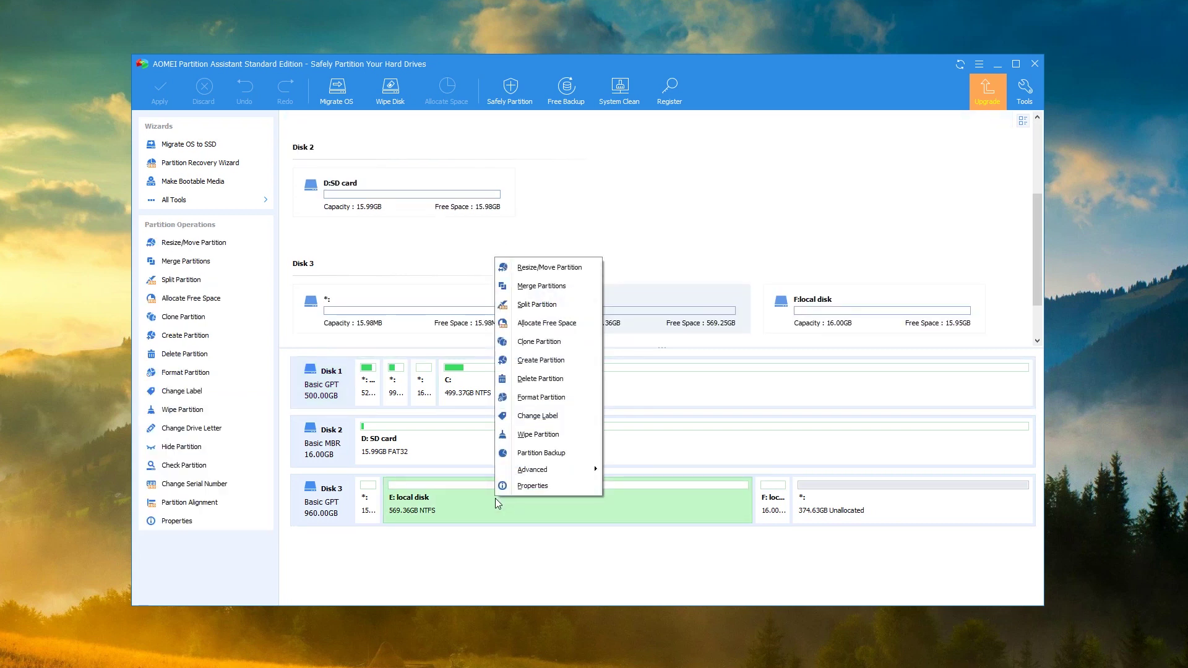
pyautogui.click(563, 399)
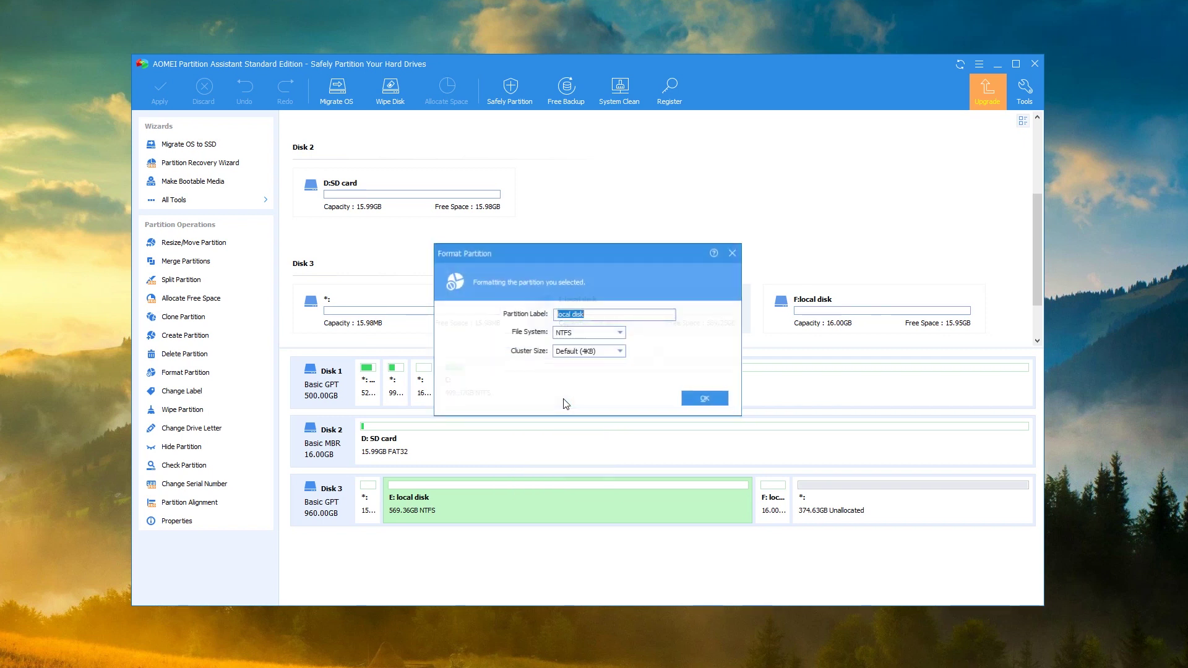
pyautogui.click(607, 332)
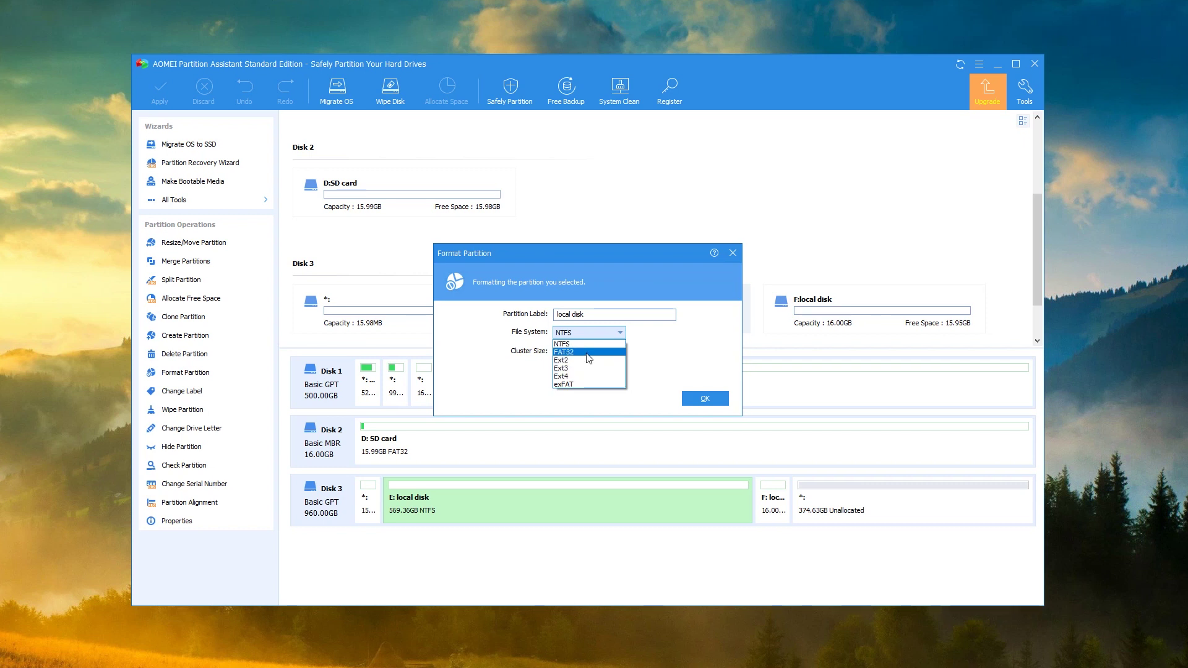
pyautogui.click(586, 352)
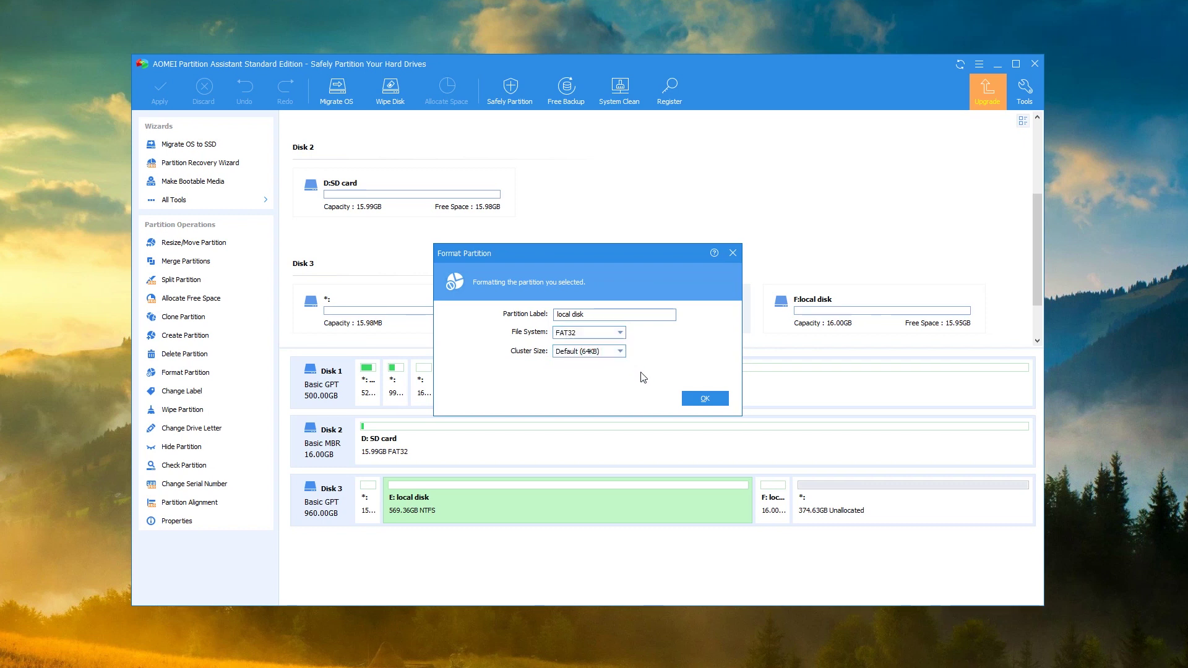
pyautogui.click(706, 399)
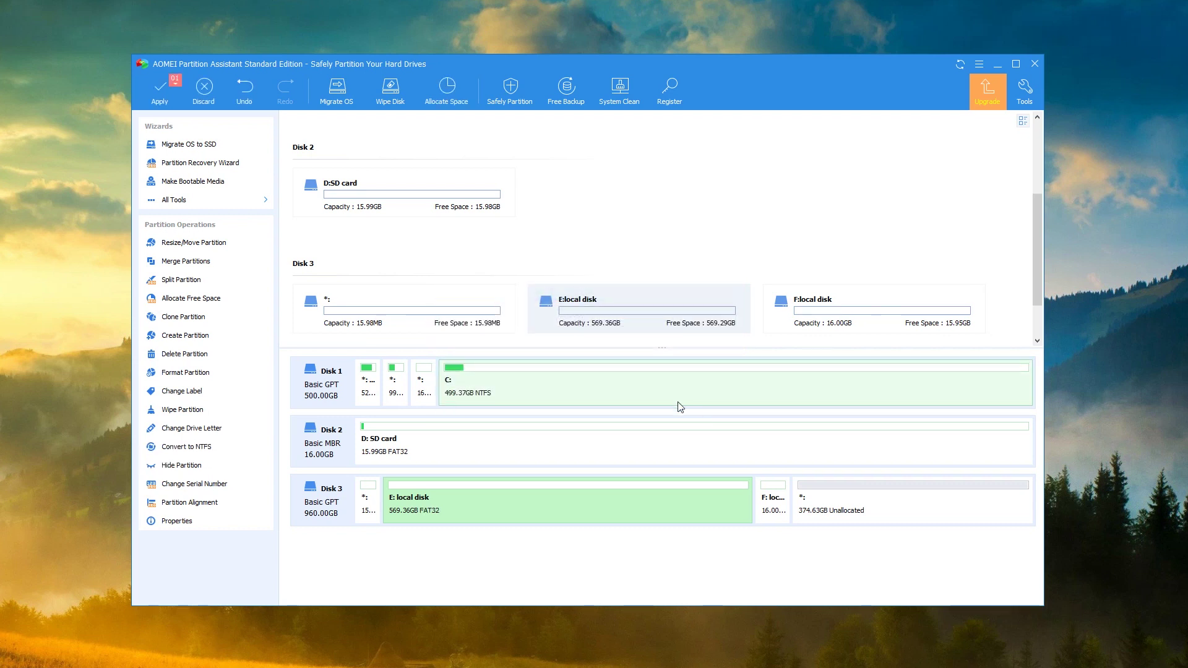
# Apply the pending FAT32 format of local disk E: and confirm it.
pyautogui.click(165, 95)
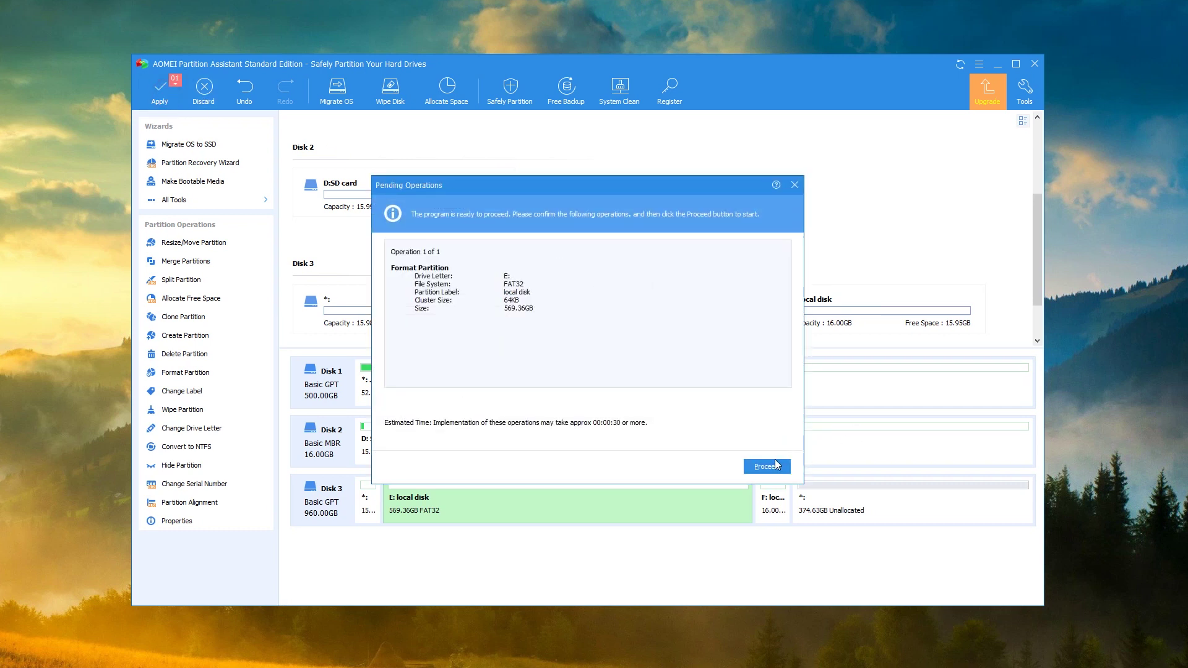
pyautogui.click(766, 467)
pyautogui.click(591, 365)
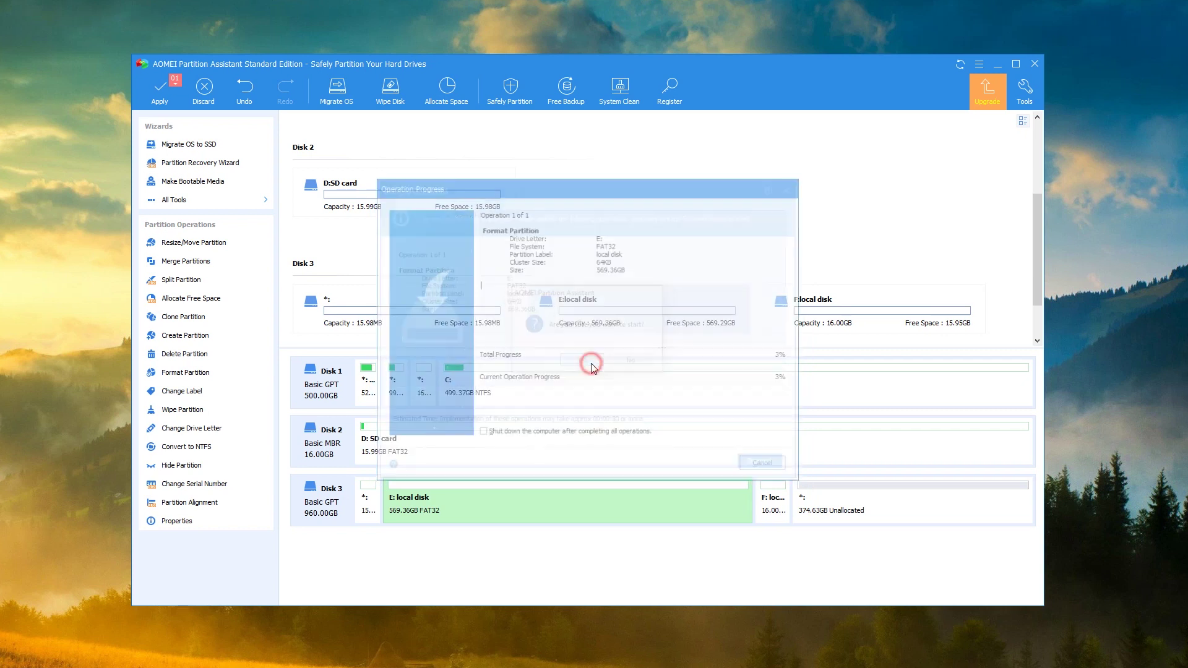